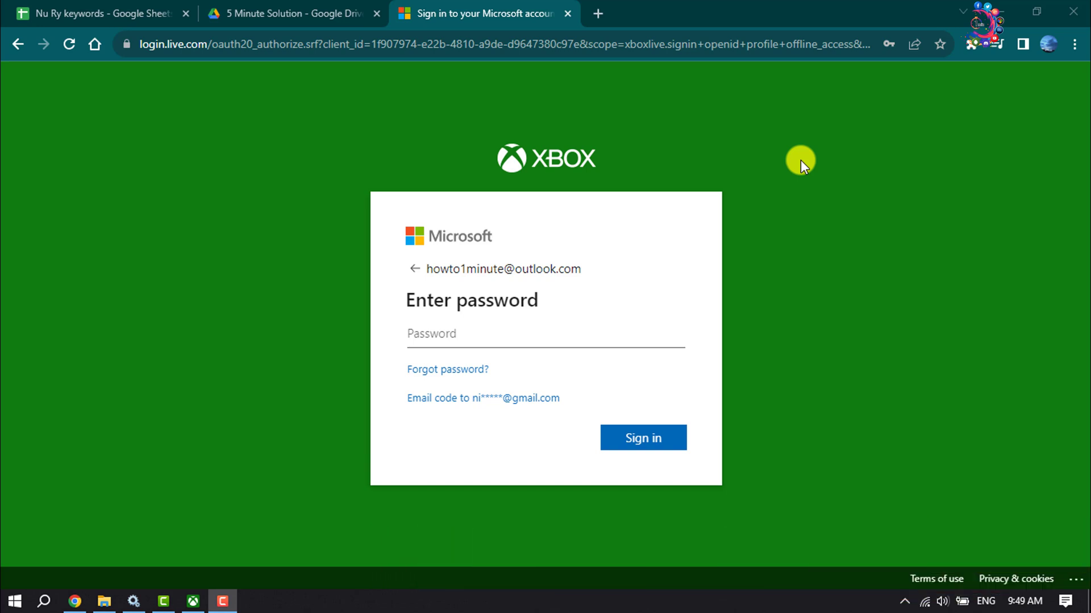
Start the forgotten-password reset and skip to account recovery since no listed code option is available
{"action": "left_click", "coordinate": [438, 375]}
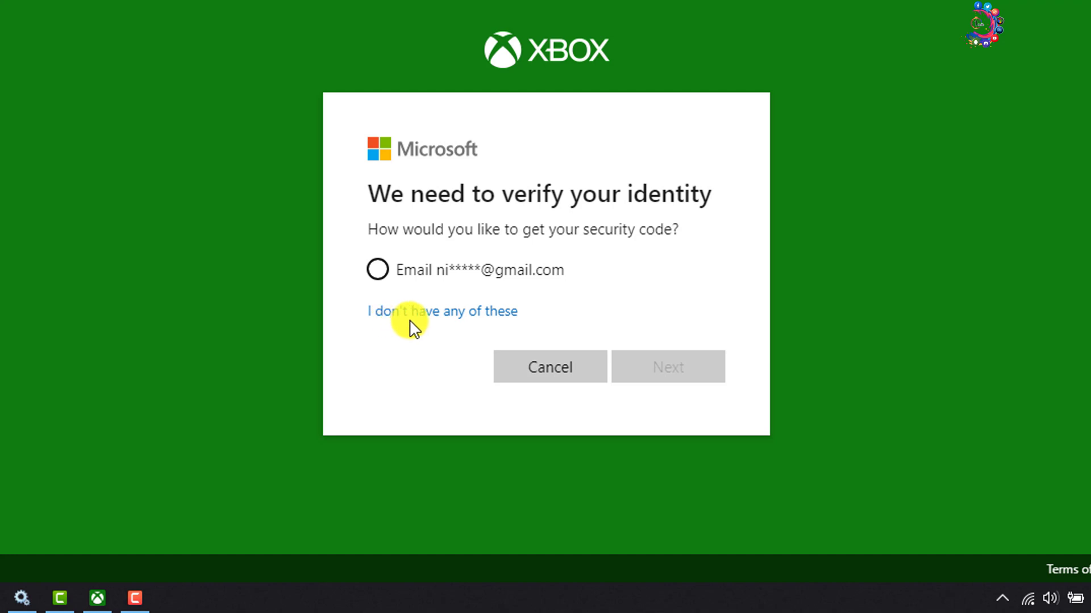
{"action": "left_click", "coordinate": [466, 314]}
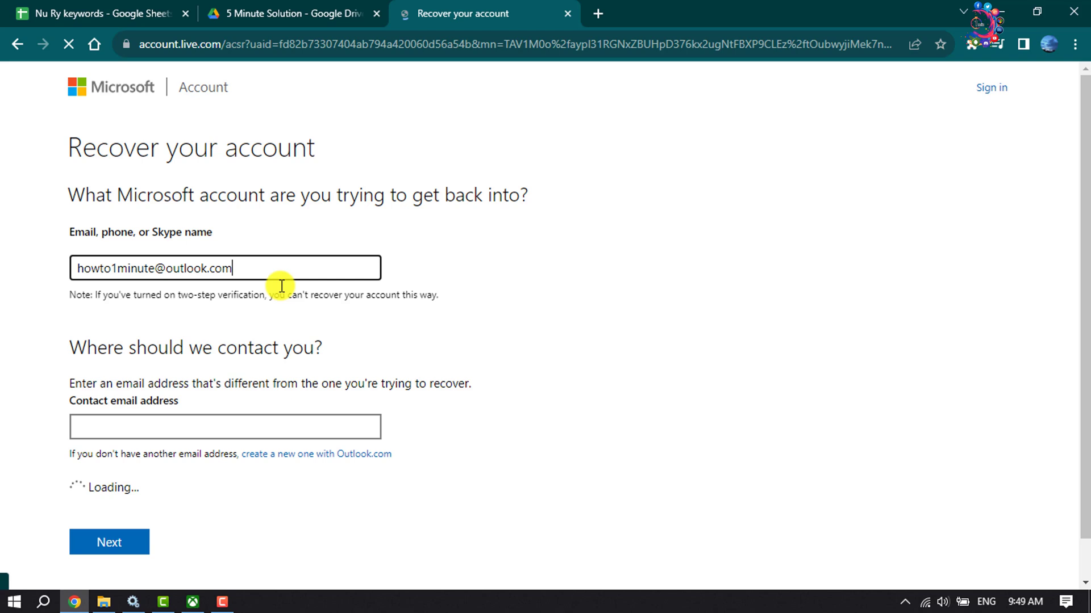
Enter a separate contact e-mail address on the recovery form and focus the image-characters box
{"action": "left_click_drag", "start_coordinate": [236, 267], "coordinate": [68, 273]}
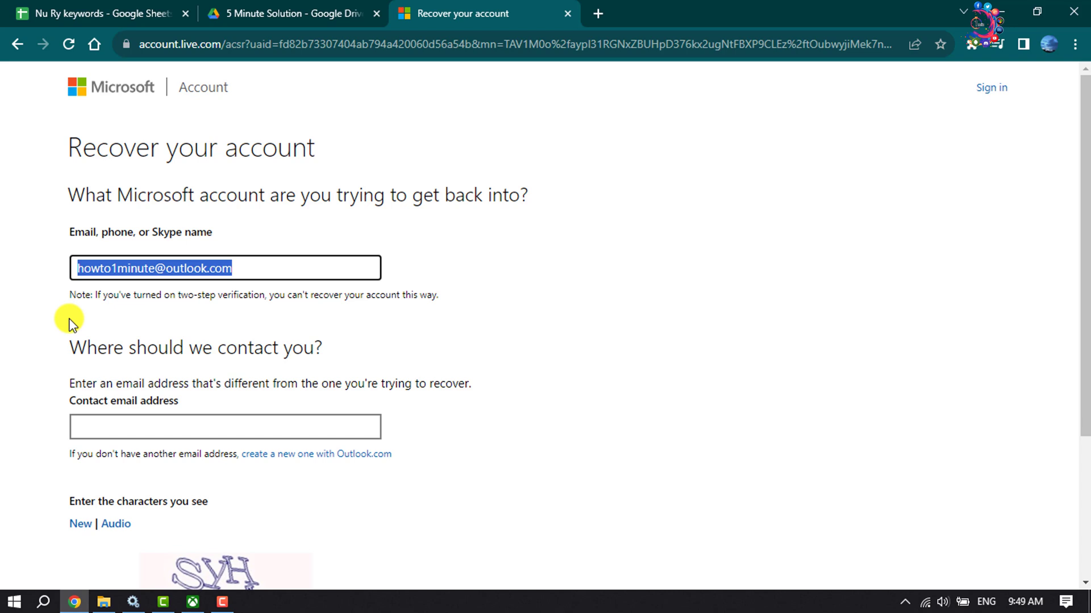
{"action": "scroll", "coordinate": [68, 324], "scroll_direction": "down", "scroll_amount": 3}
{"action": "left_click", "coordinate": [135, 270]}
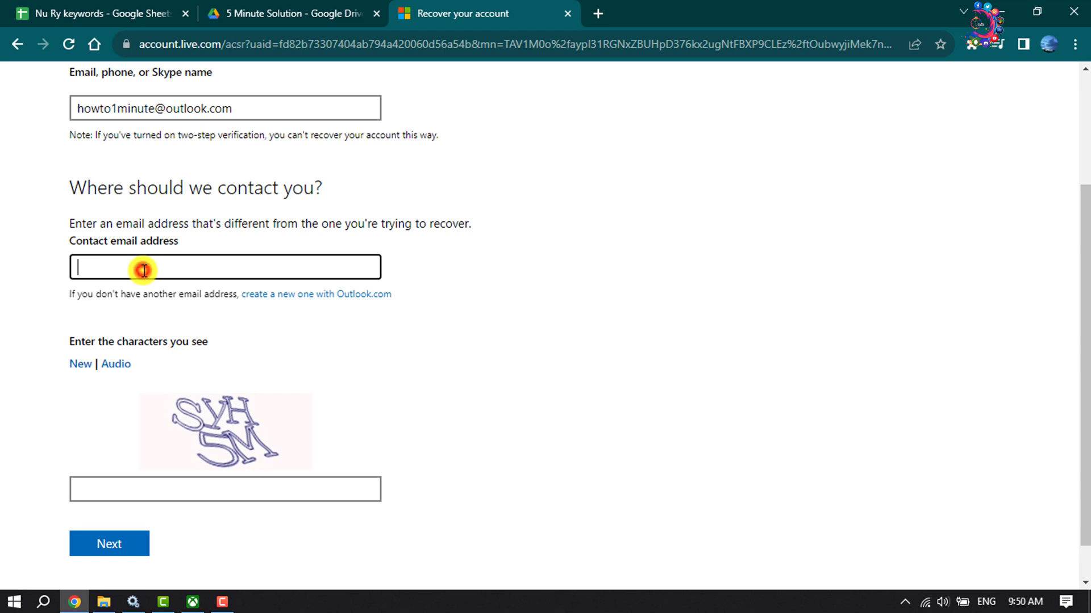
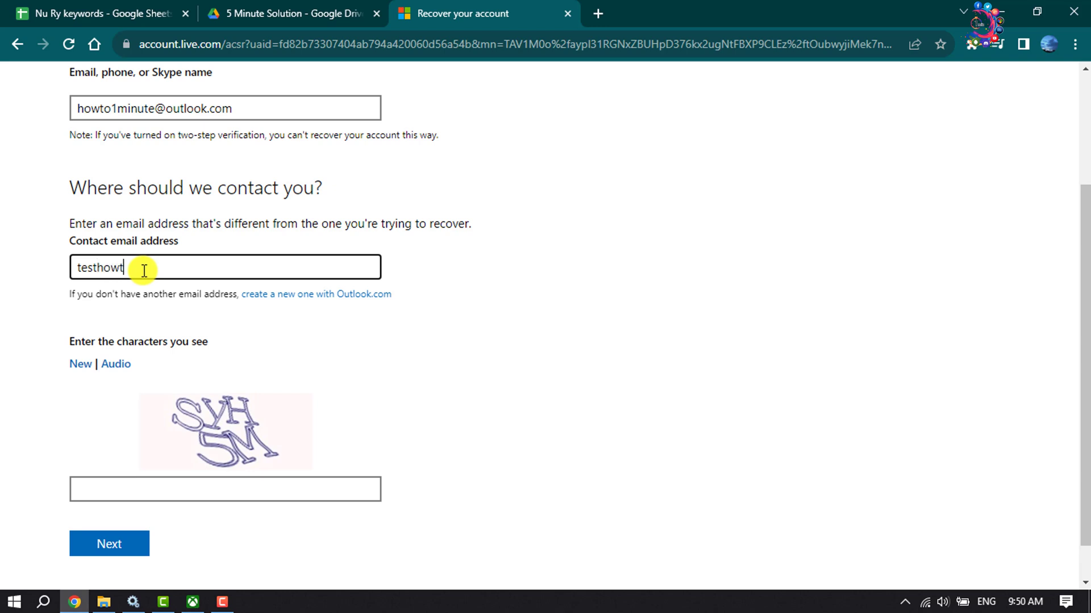
{"action": "left_click", "coordinate": [161, 492]}
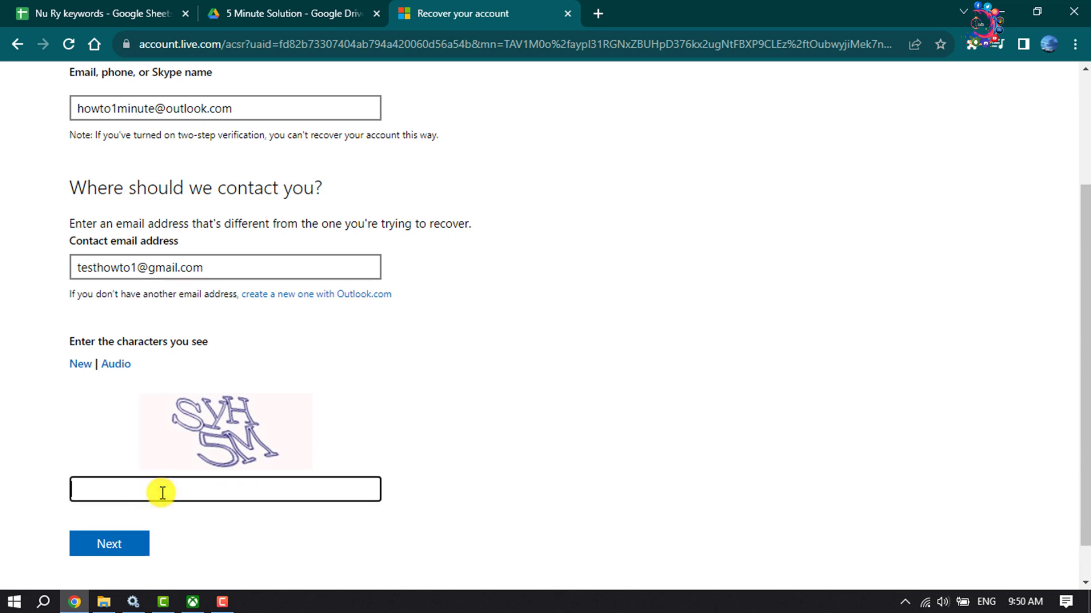
Enter the CAPTCHA characters, submit, and verify the code e-mailed to the contact address
{"action": "type", "text": "SyH5M"}
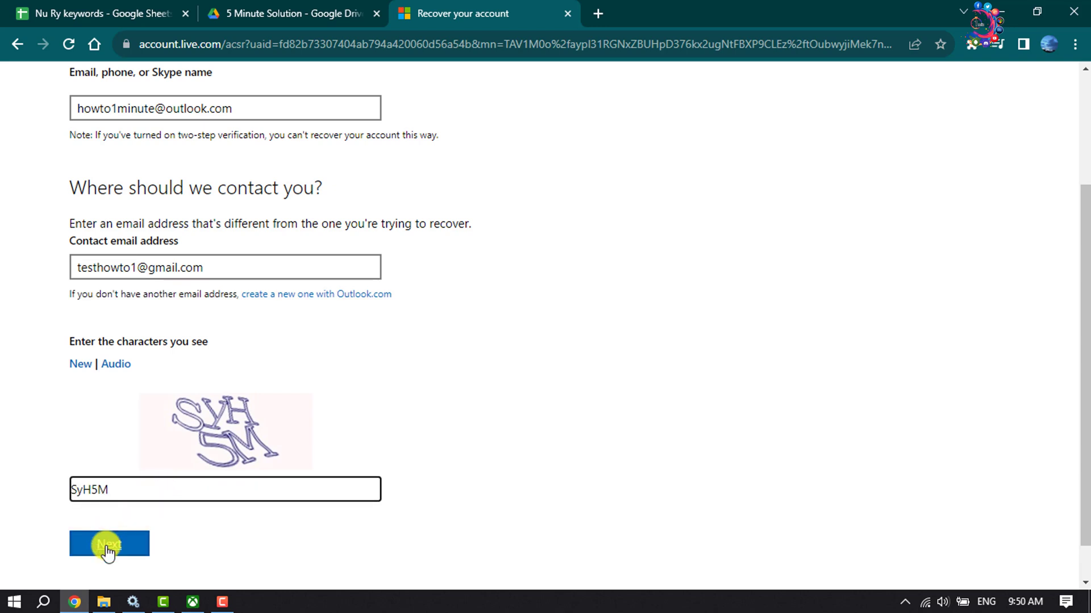
{"action": "left_click", "coordinate": [106, 547]}
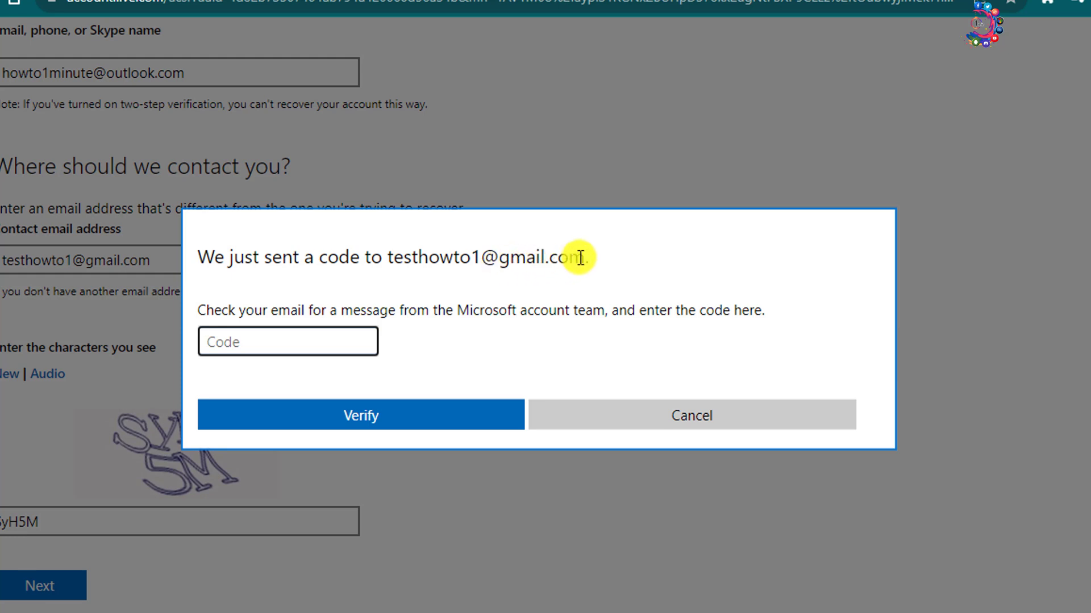
{"action": "left_click_drag", "start_coordinate": [579, 258], "coordinate": [388, 258]}
{"action": "left_click", "coordinate": [395, 283]}
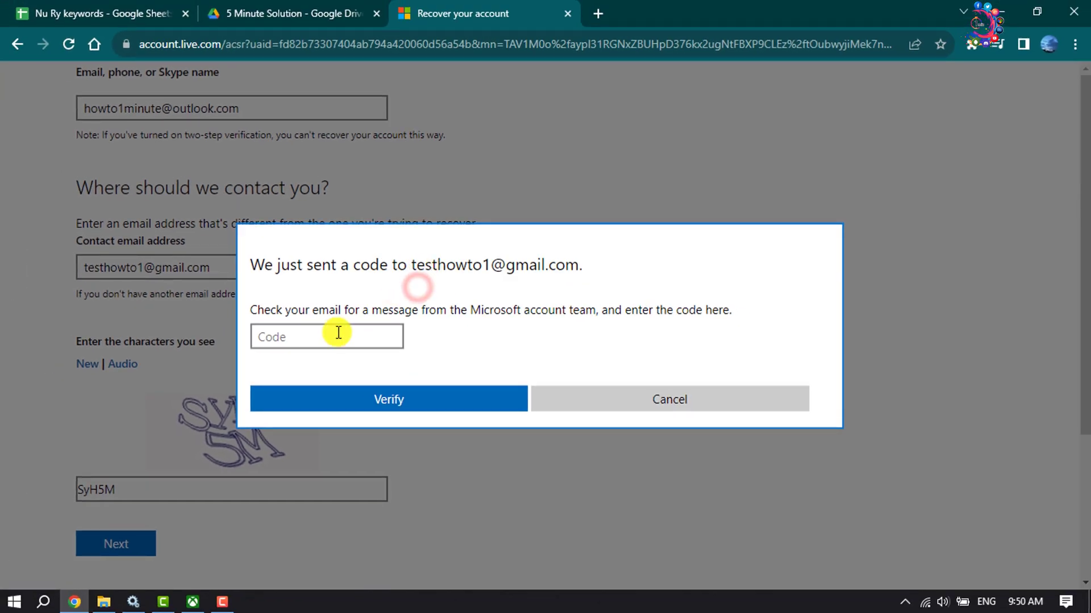
{"action": "left_click", "coordinate": [334, 335]}
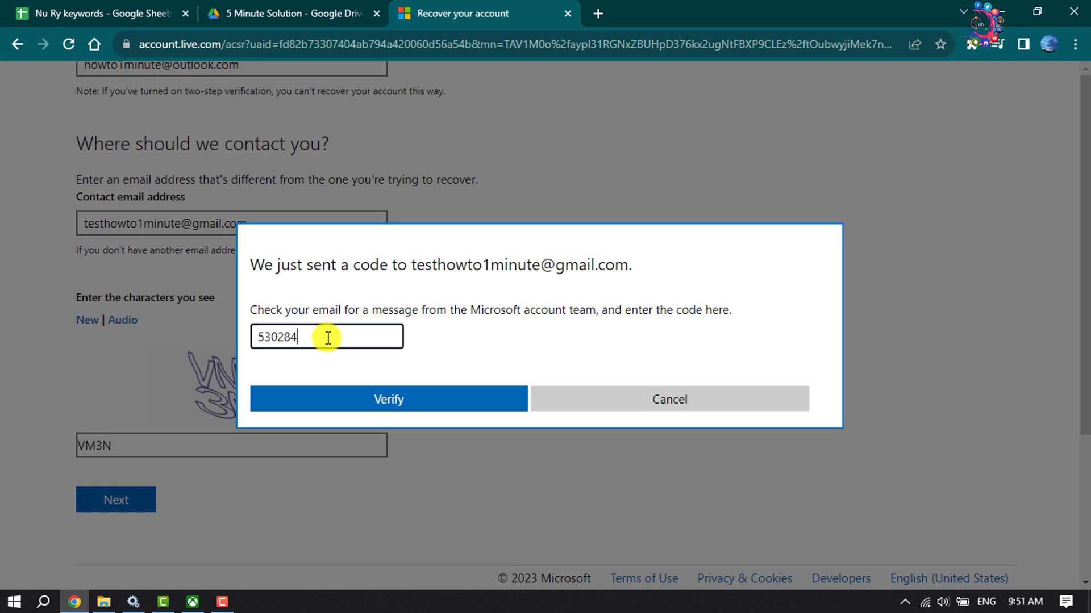
{"action": "left_click", "coordinate": [384, 401]}
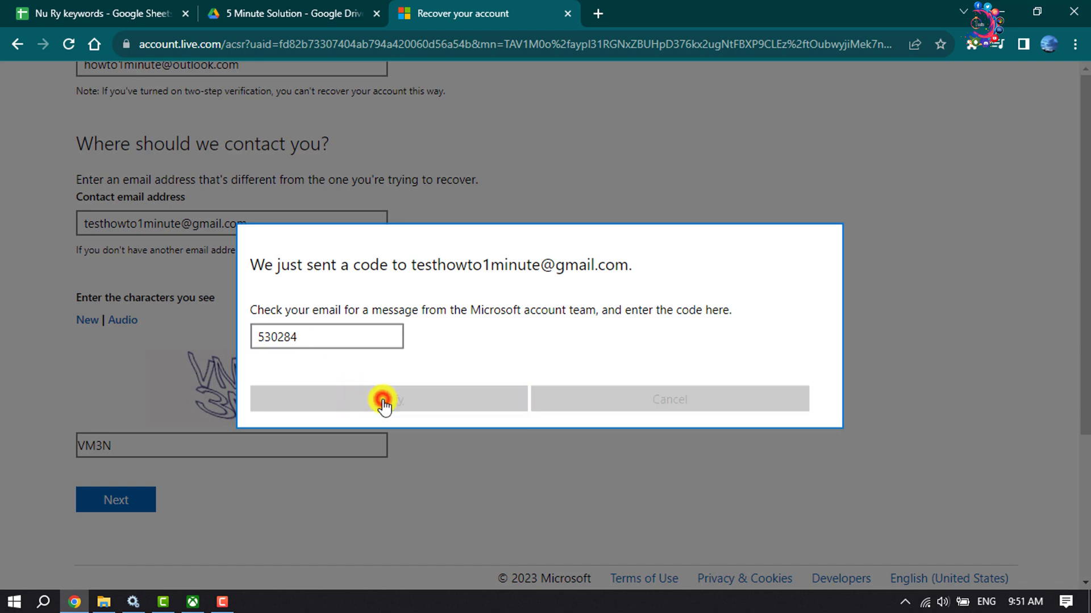
Fill in the first and last name from the saved autofill suggestions
{"action": "scroll", "coordinate": [384, 405], "scroll_direction": "up", "scroll_amount": 3}
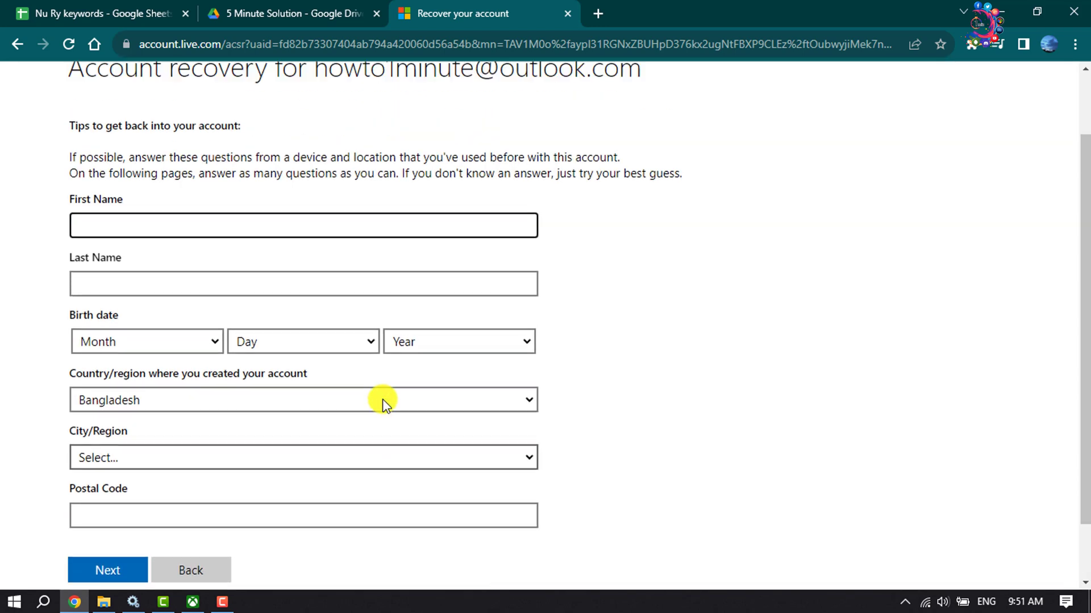
{"action": "scroll", "coordinate": [384, 405], "scroll_direction": "down", "scroll_amount": 2}
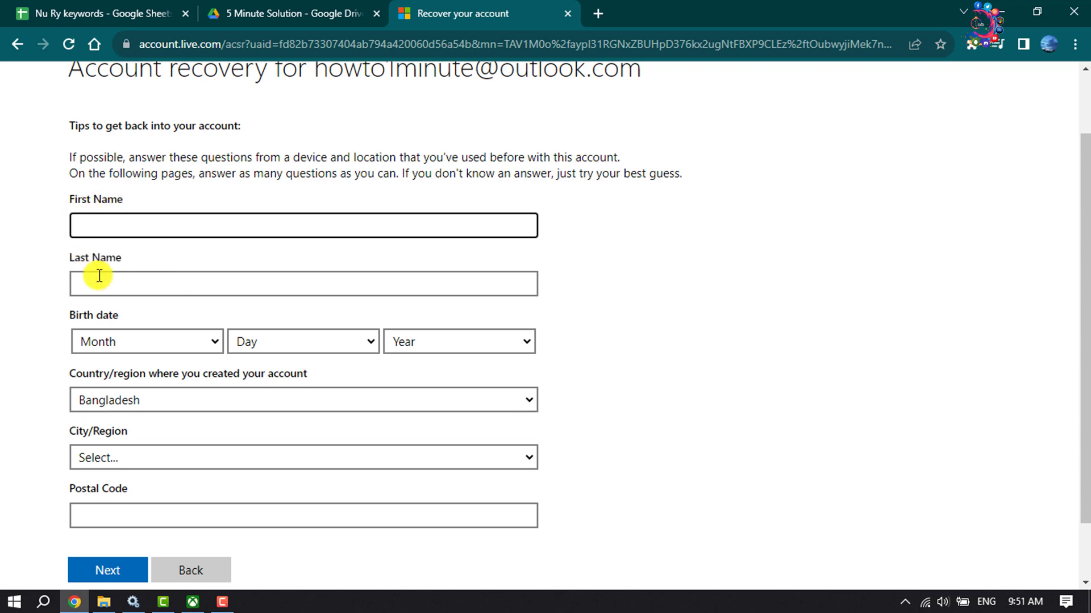
{"action": "left_click", "coordinate": [212, 224]}
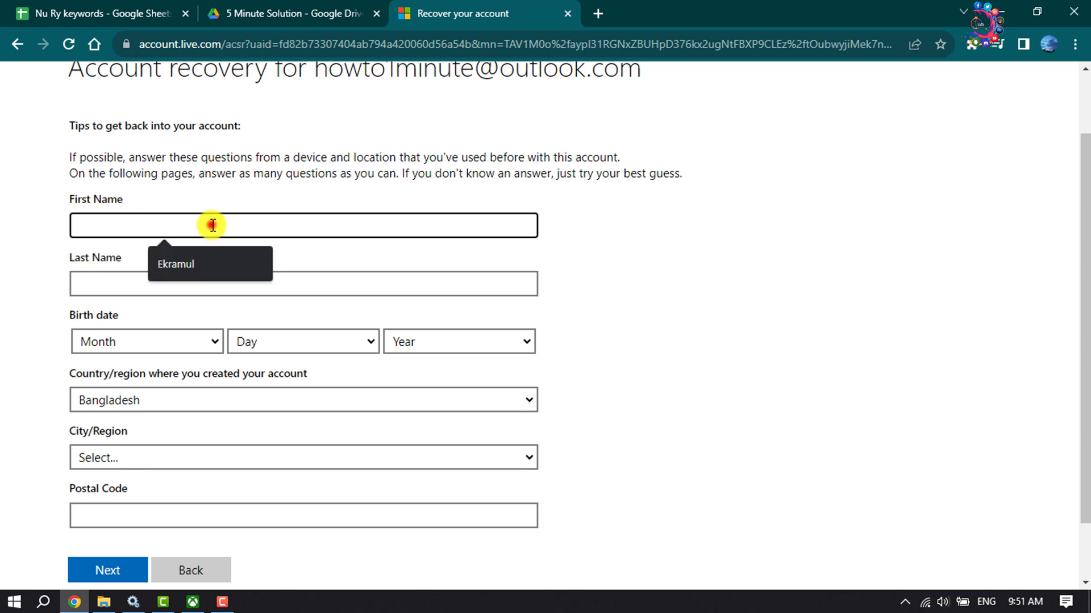
{"action": "left_click", "coordinate": [190, 266]}
{"action": "left_click", "coordinate": [147, 294]}
{"action": "left_click", "coordinate": [166, 321]}
{"action": "left_click", "coordinate": [434, 343]}
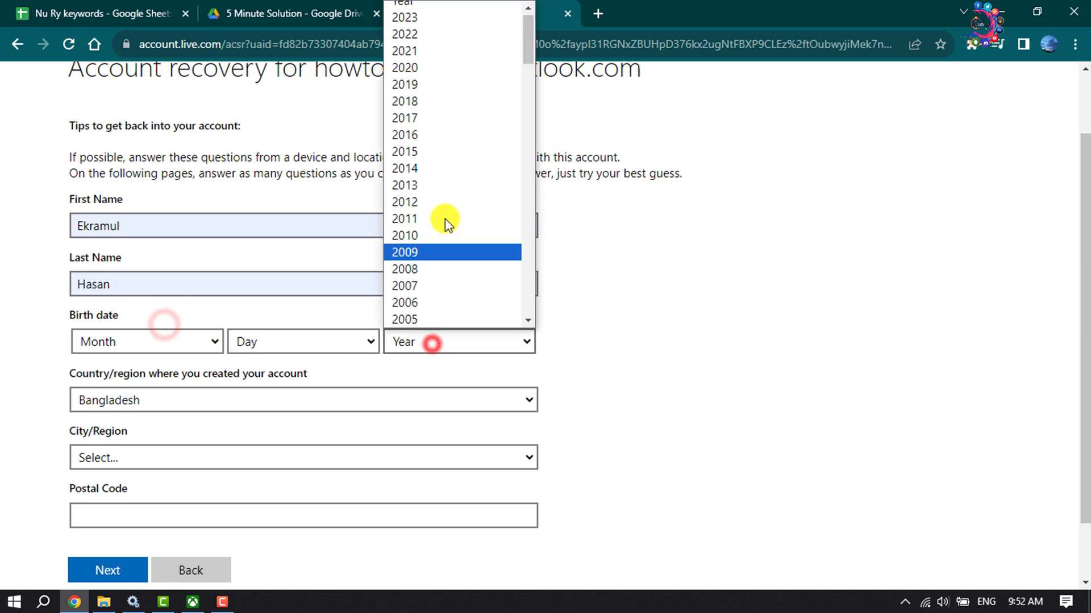
{"action": "scroll", "coordinate": [444, 218], "scroll_direction": "down", "scroll_amount": 3}
{"action": "left_click", "coordinate": [429, 263]}
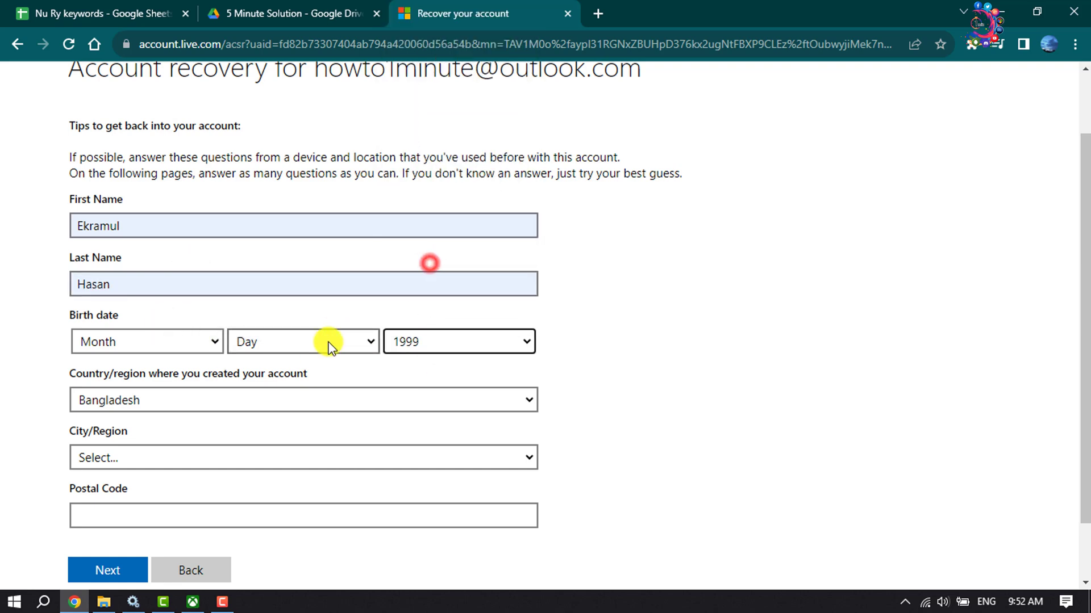
{"action": "left_click", "coordinate": [328, 341]}
{"action": "left_click", "coordinate": [276, 200]}
{"action": "left_click", "coordinate": [151, 341]}
{"action": "left_click", "coordinate": [170, 419]}
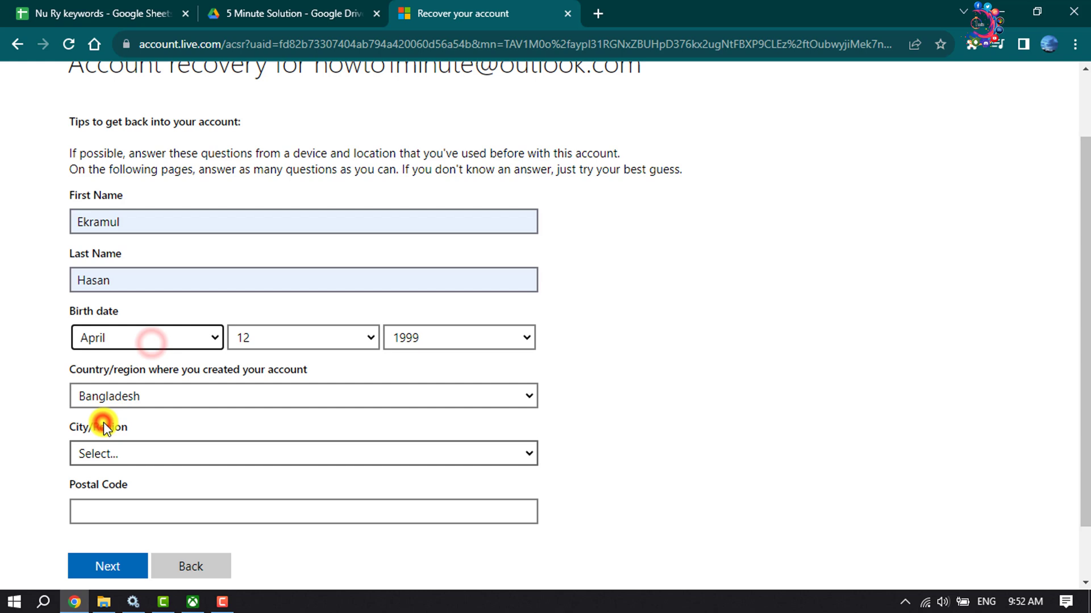
Choose Dhaka as the city, autofill the postal code, and submit the personal details
{"action": "scroll", "coordinate": [72, 358], "scroll_direction": "down", "scroll_amount": 1}
{"action": "left_click", "coordinate": [135, 390]}
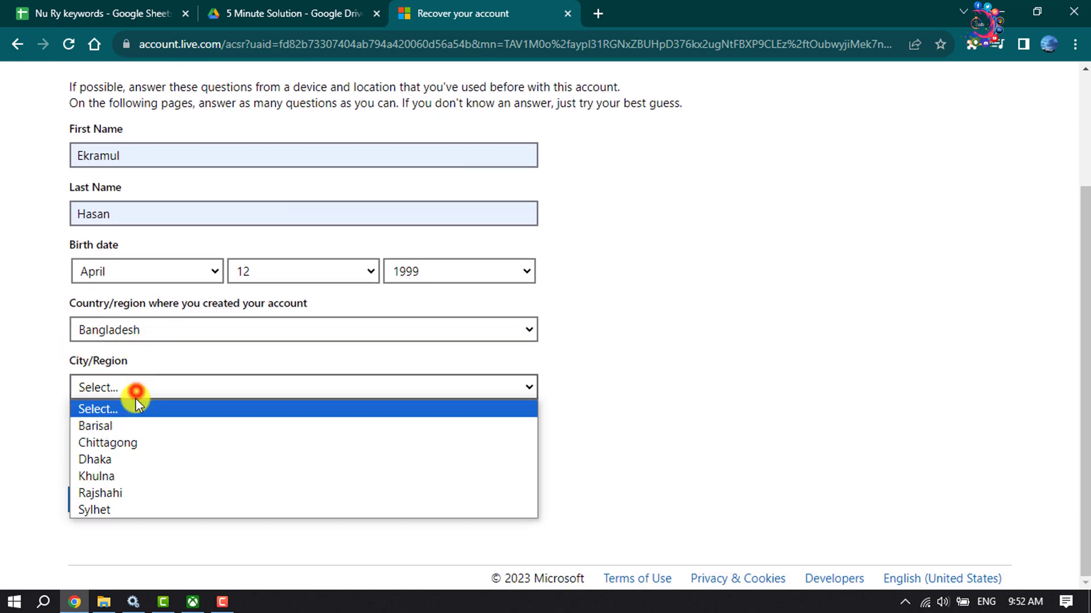
{"action": "left_click", "coordinate": [122, 459]}
{"action": "left_click", "coordinate": [94, 450]}
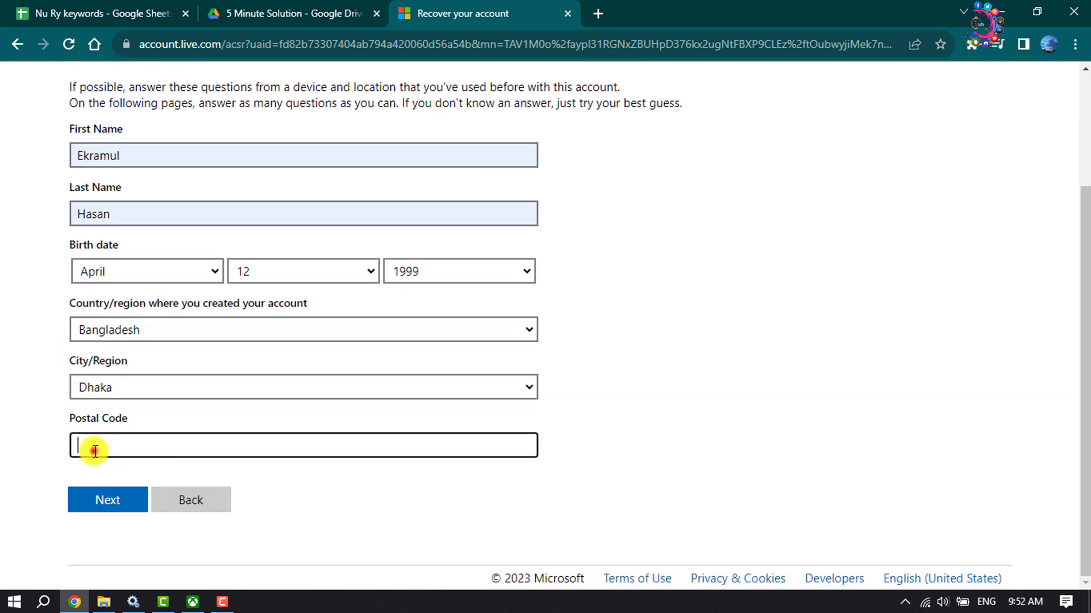
{"action": "left_click", "coordinate": [179, 478]}
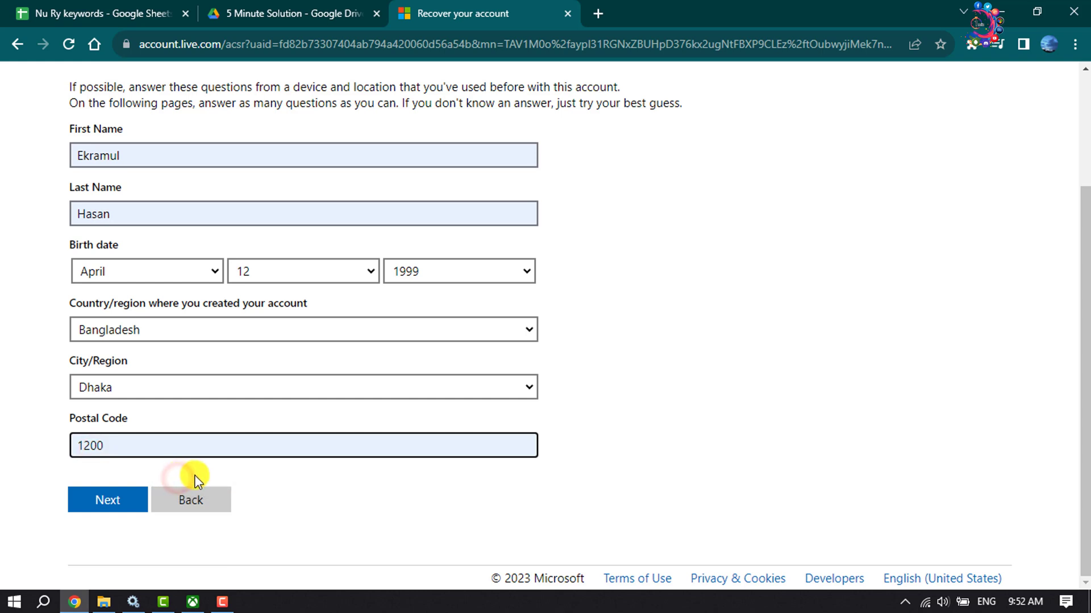
{"action": "left_click", "coordinate": [108, 502]}
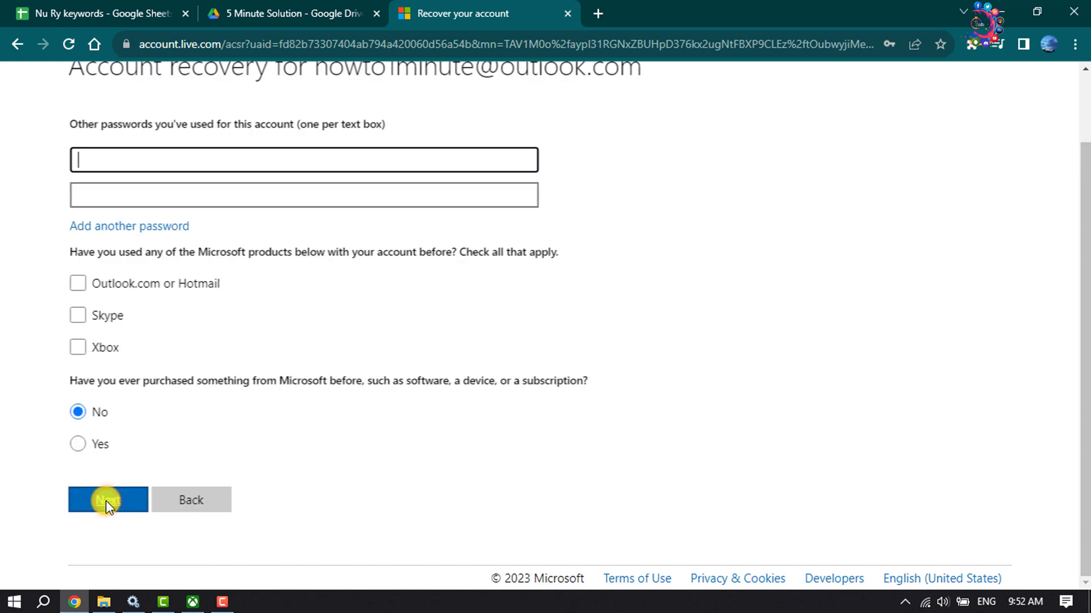
Enter two previously used account passwords
{"action": "scroll", "coordinate": [170, 413], "scroll_direction": "up", "scroll_amount": 2}
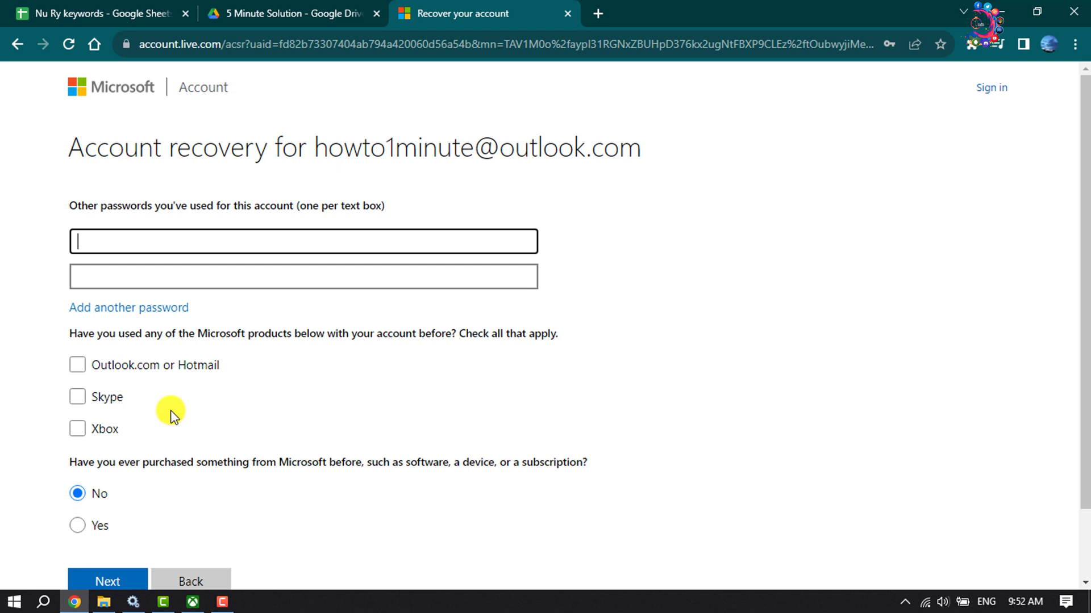
{"action": "left_click", "coordinate": [110, 276]}
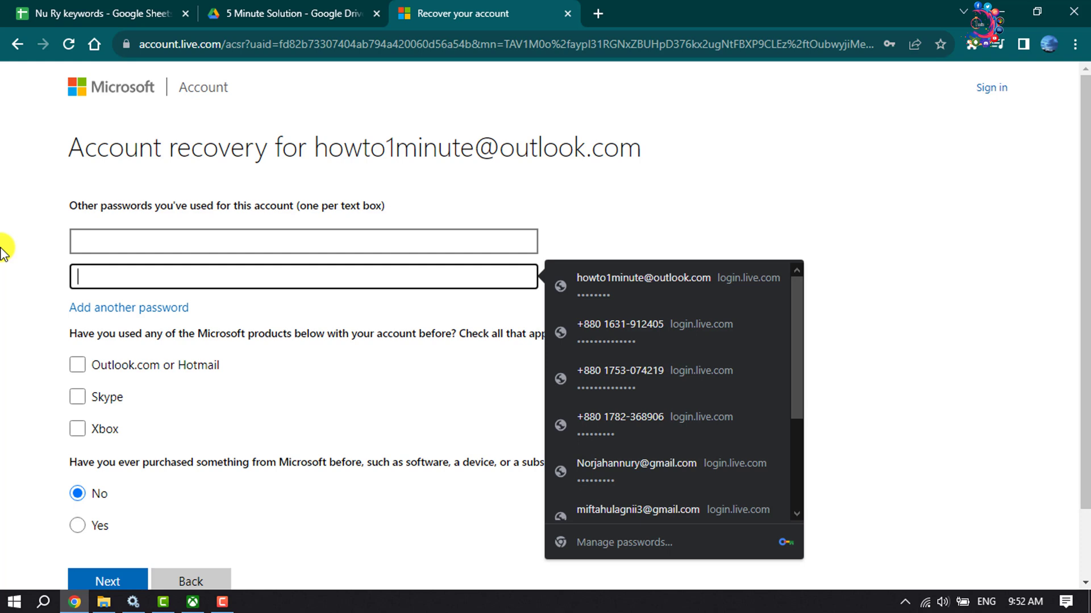
{"action": "left_click", "coordinate": [111, 239]}
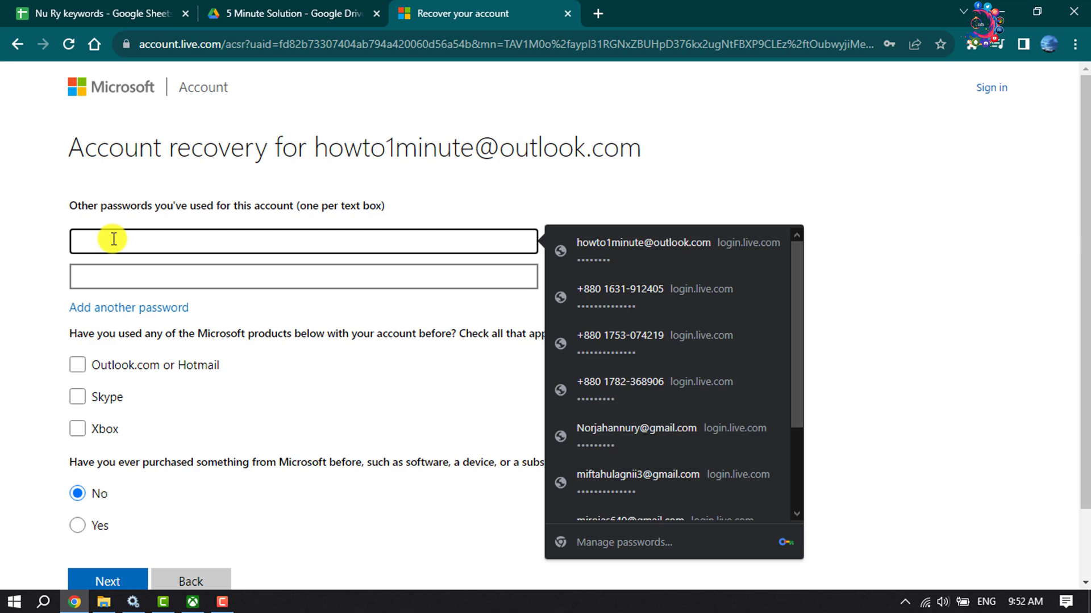
{"action": "type", "text": "•••••••"}
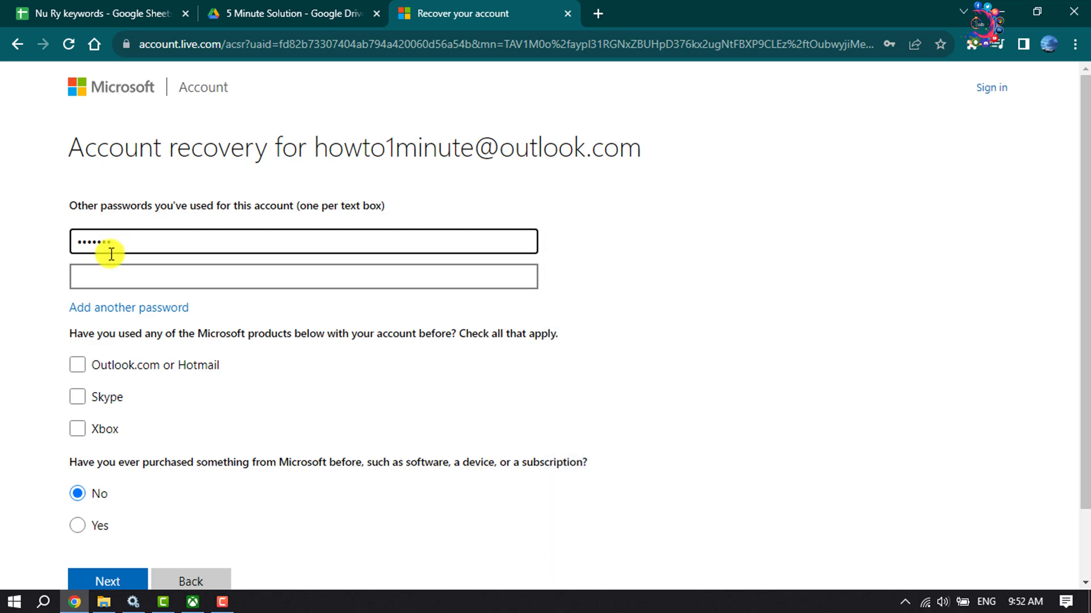
{"action": "left_click", "coordinate": [108, 273]}
{"action": "type", "text": "•••••••••"}
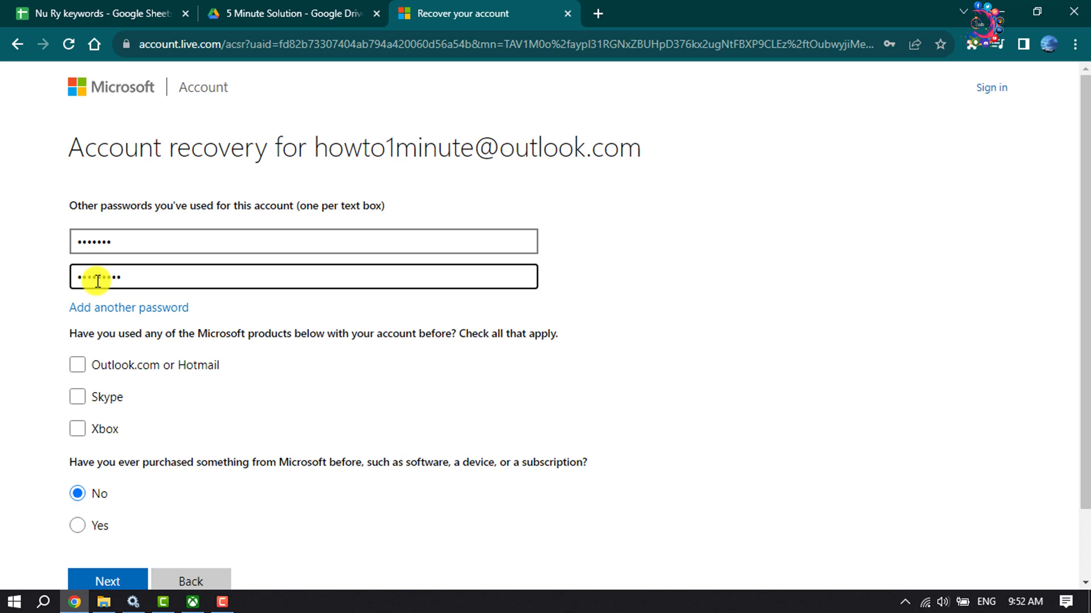
Mark Xbox as used with no purchases, then choose Xbox One as the main console
{"action": "scroll", "coordinate": [80, 340], "scroll_direction": "down", "scroll_amount": 3}
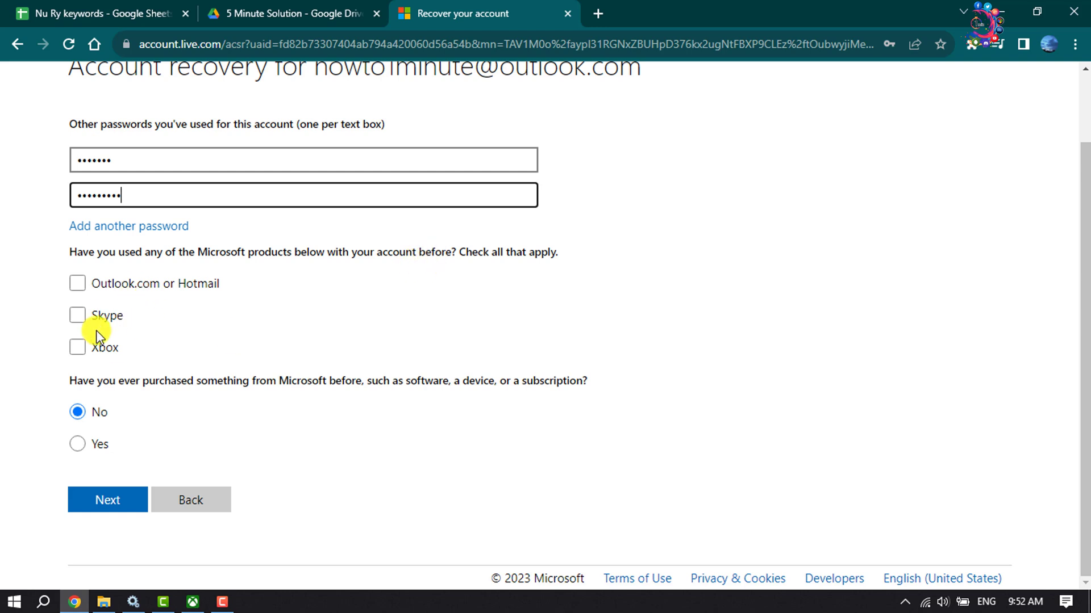
{"action": "left_click", "coordinate": [85, 349]}
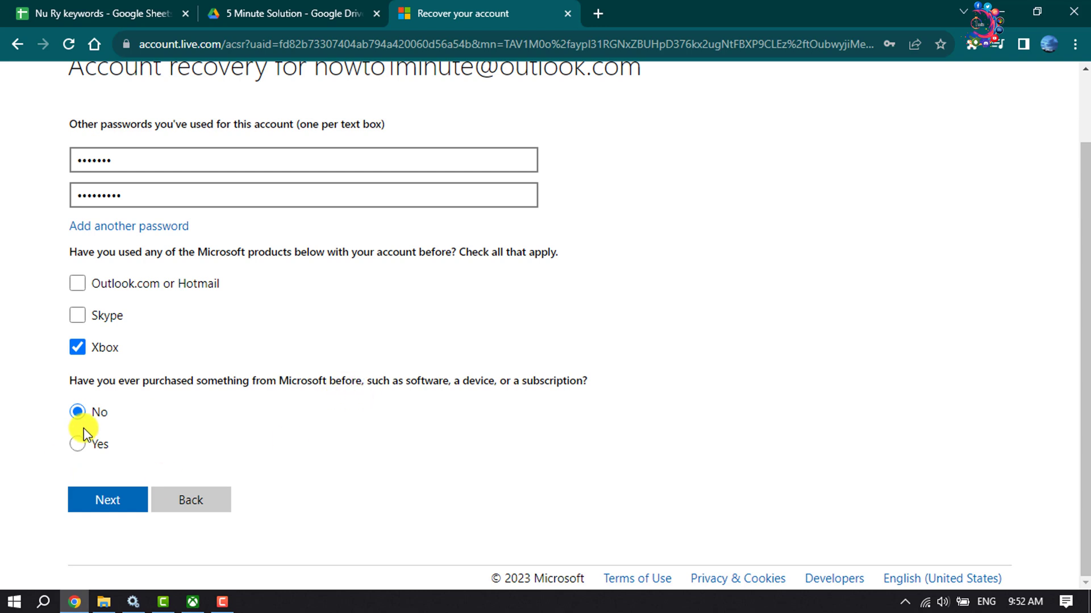
{"action": "left_click", "coordinate": [78, 412]}
{"action": "left_click", "coordinate": [114, 488]}
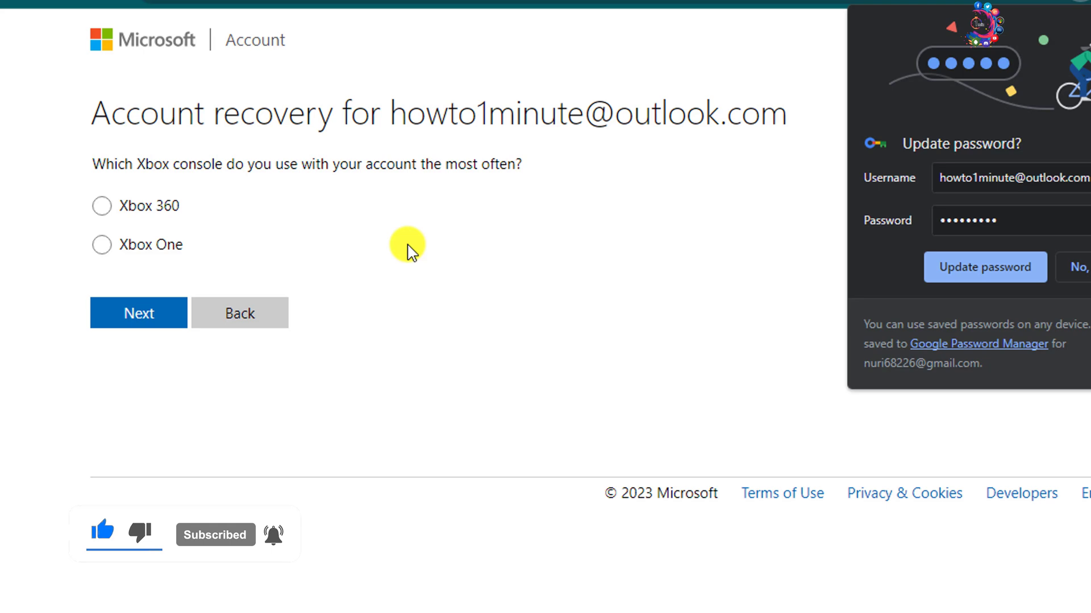
{"action": "left_click", "coordinate": [103, 248]}
{"action": "left_click", "coordinate": [136, 313]}
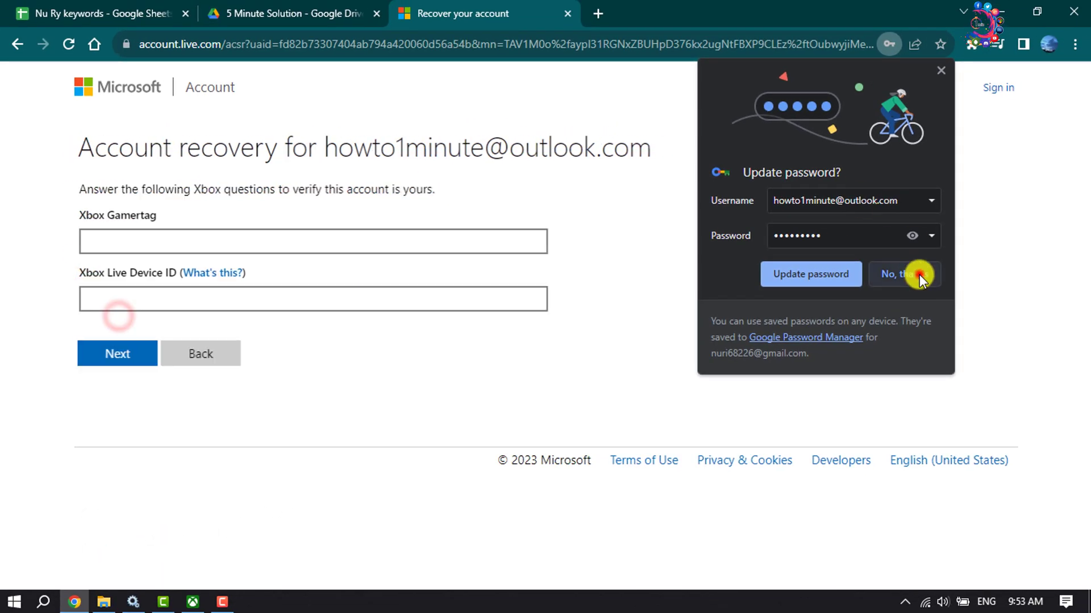
{"action": "left_click", "coordinate": [919, 274]}
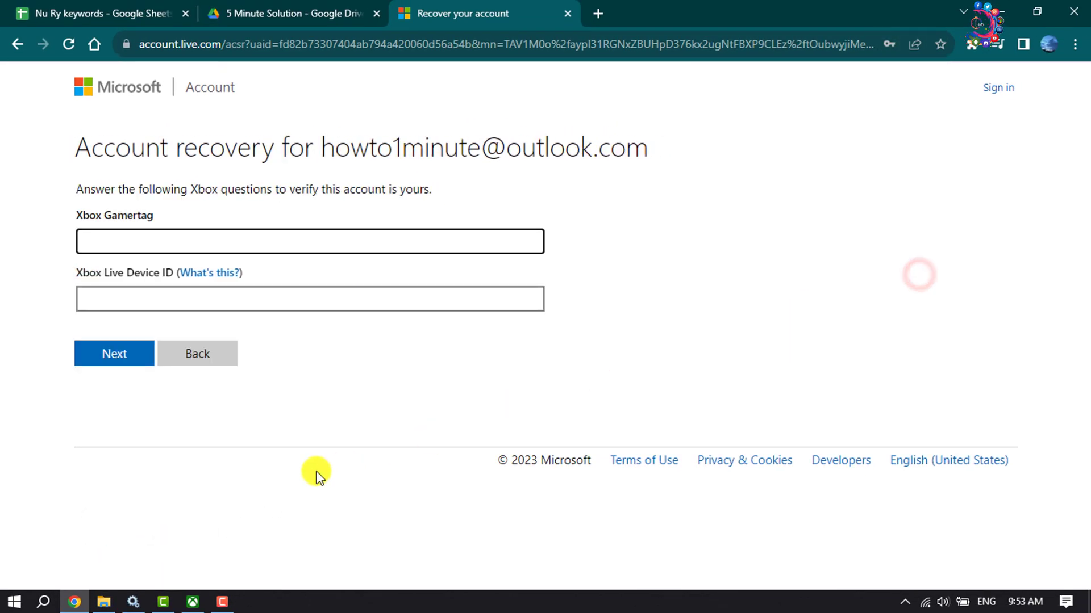
{"action": "left_click", "coordinate": [136, 241]}
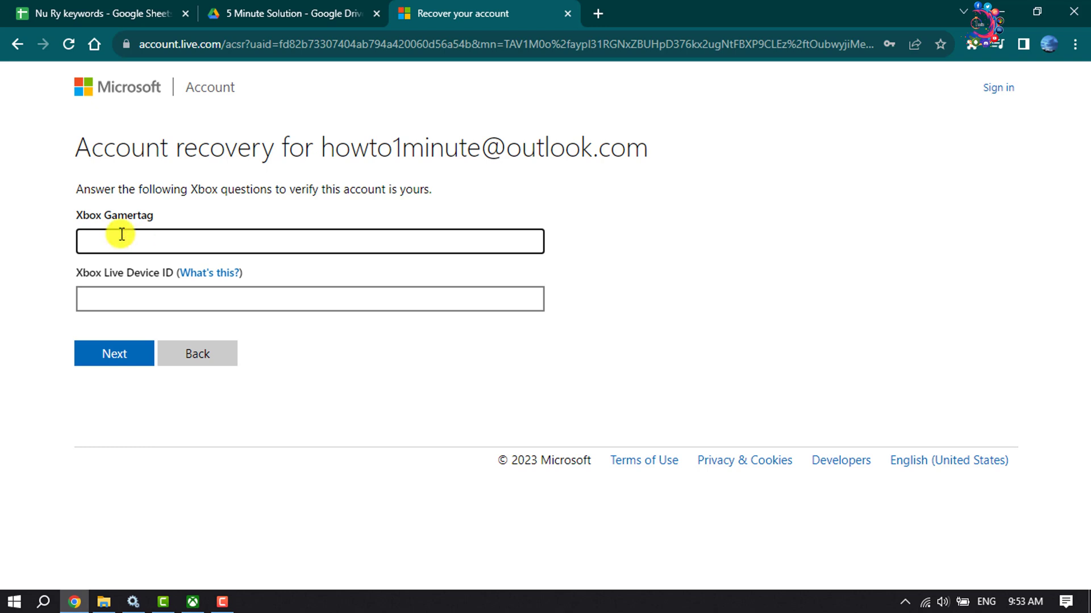
{"action": "left_click", "coordinate": [122, 234]}
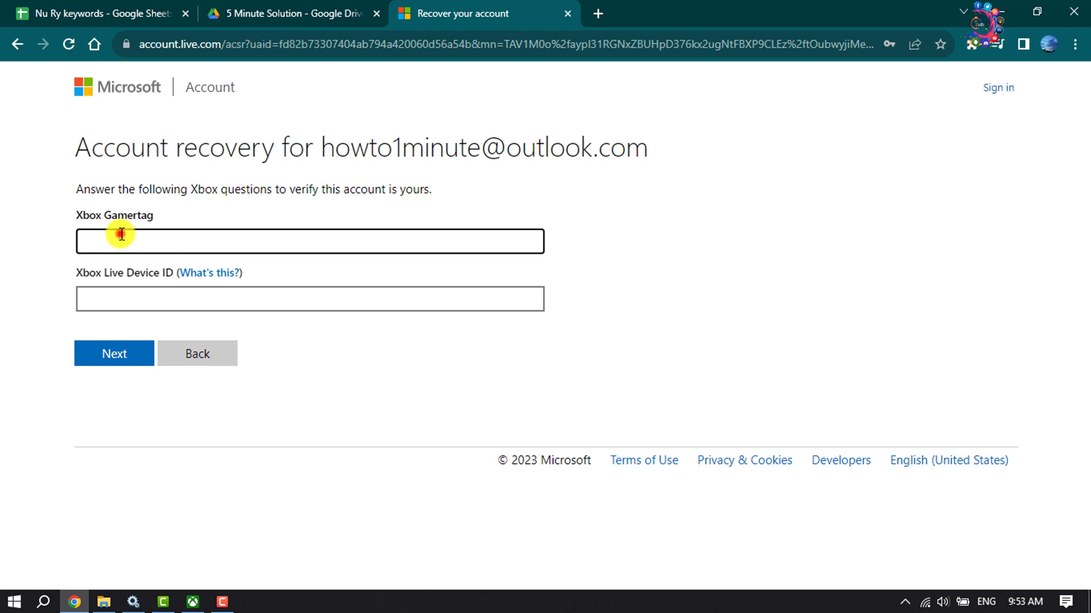
{"action": "left_click", "coordinate": [99, 309]}
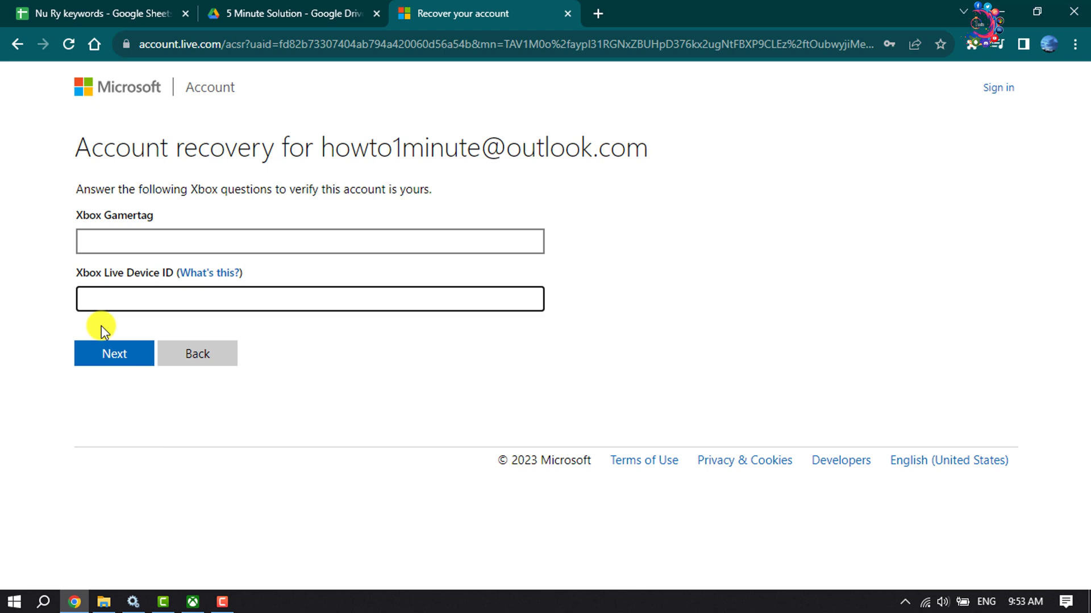